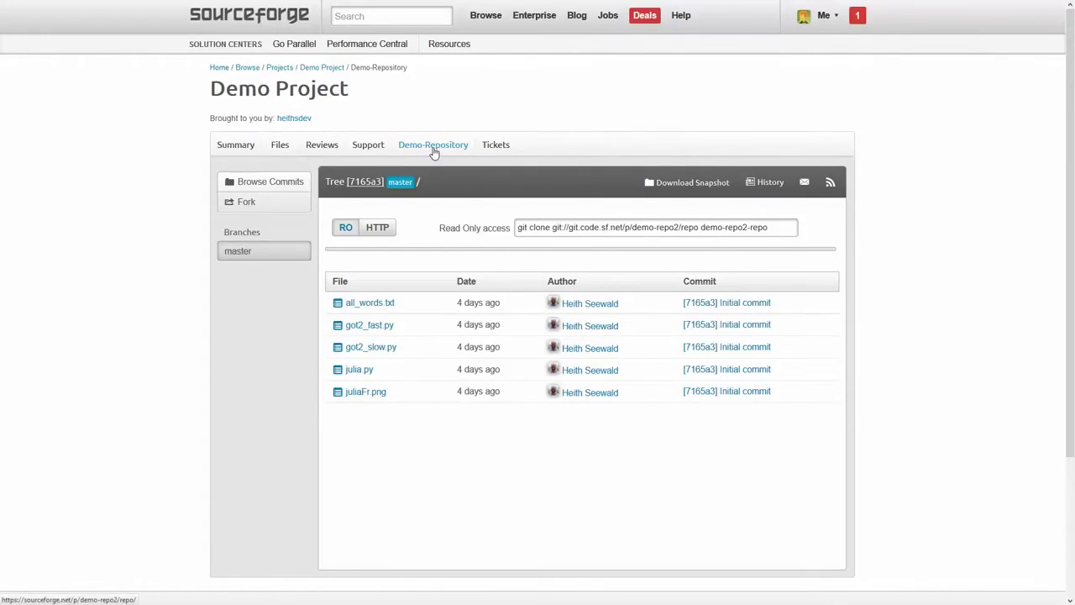
left_click_drag(441, 228, 509, 227)
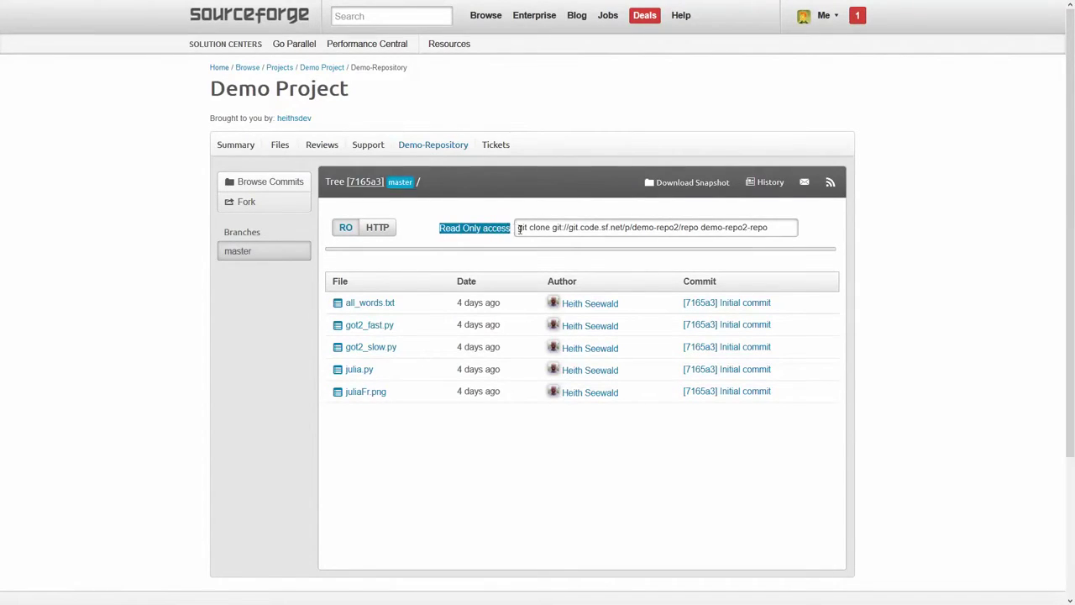
left_click(516, 227)
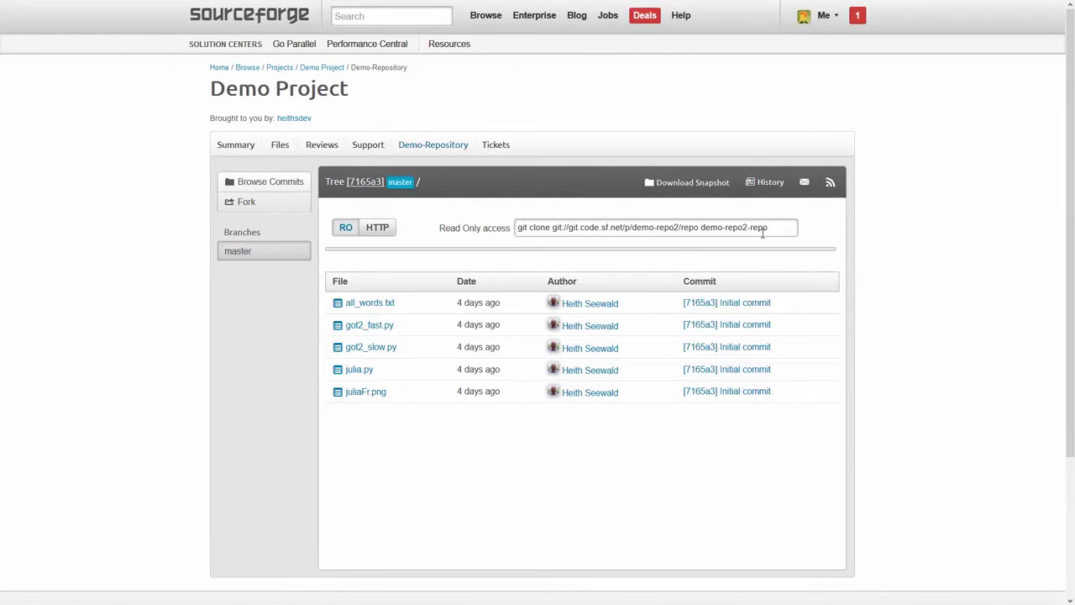
mouse_move(773, 231)
left_mouse_down()
mouse_move(517, 228)
mouse_move(799, 236)
left_mouse_up()
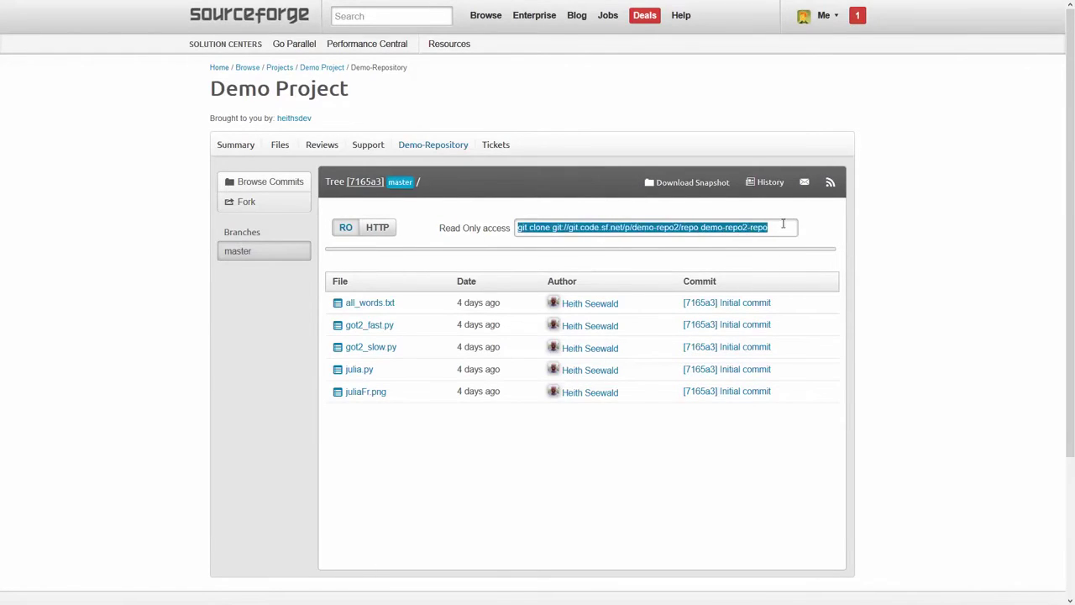
left_click(783, 227)
key("ctrl+shift+Left")
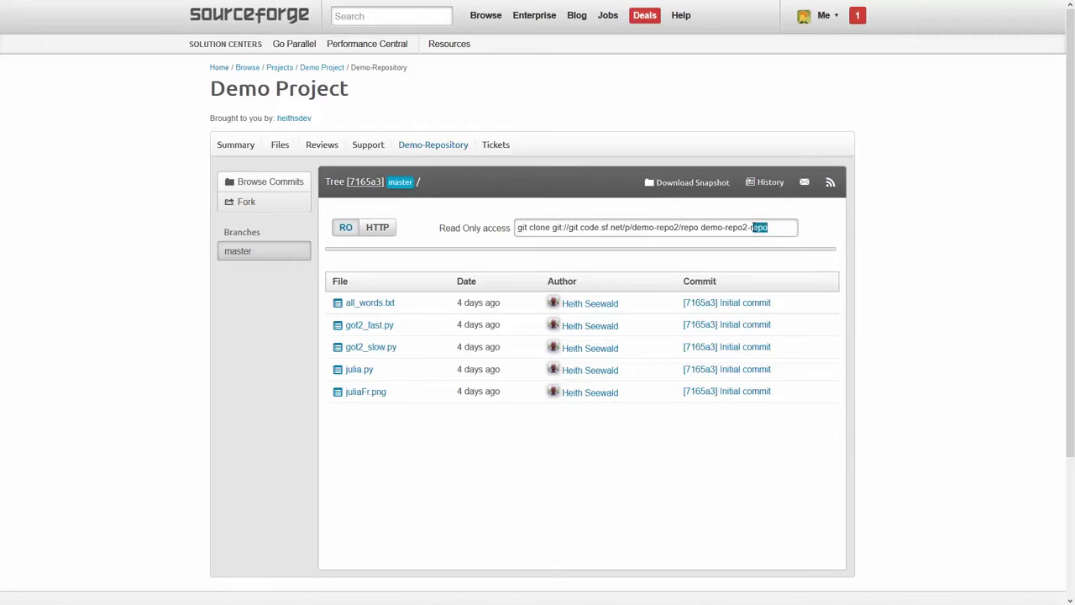
key("Right")
left_click(277, 206)
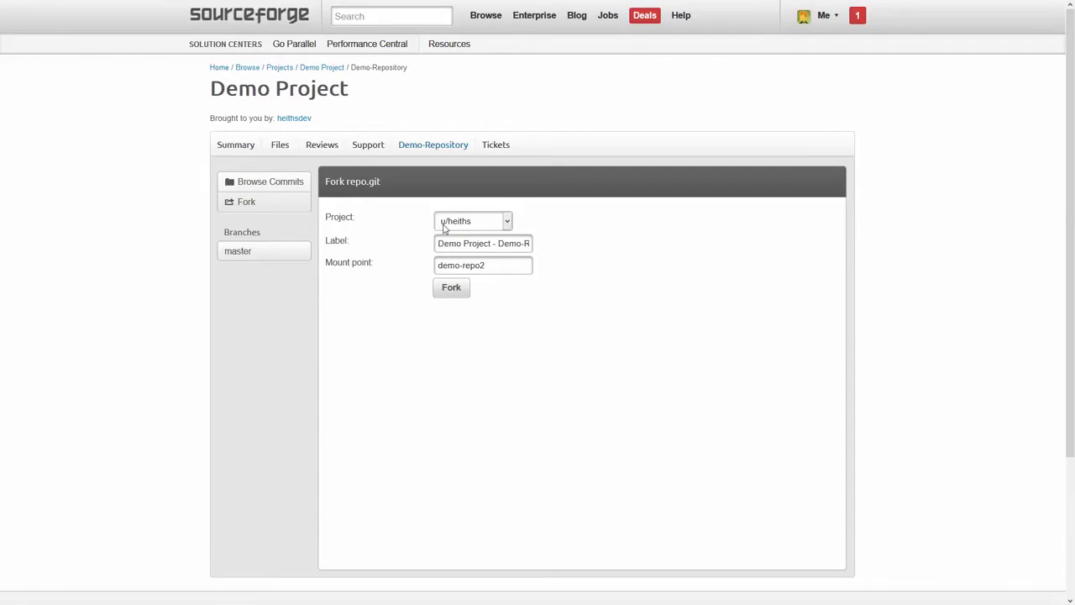
Fork the repository with label ForkedRepo and mount point forked-repo
type("ForkedRepo")
key("ctrl+a")
type("forke")
left_click(450, 291)
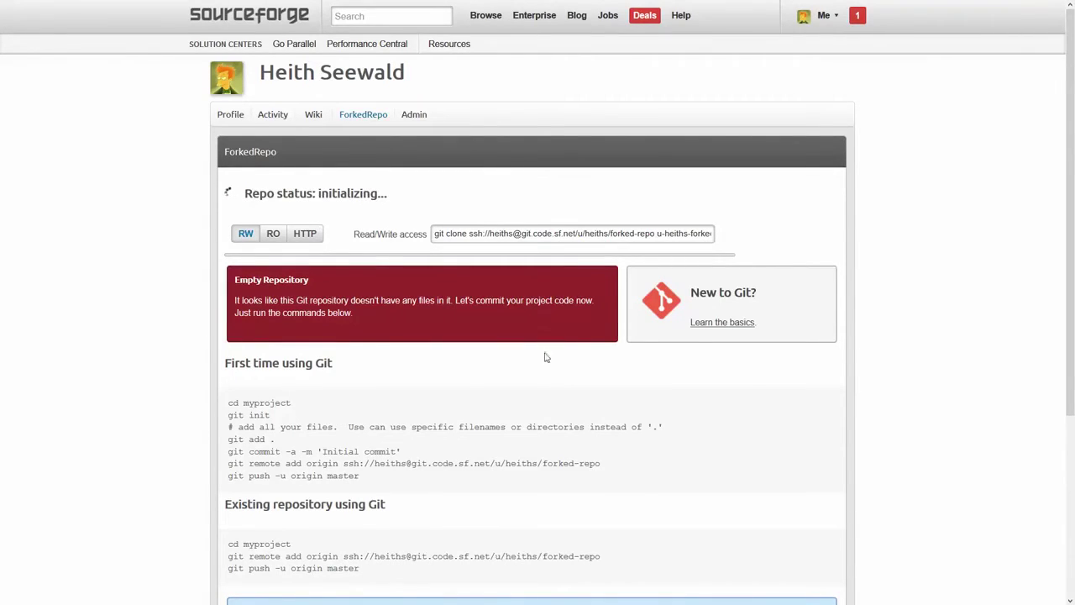
Copy the fork's read/write git clone command and start entering it in a terminal
left_click(414, 195)
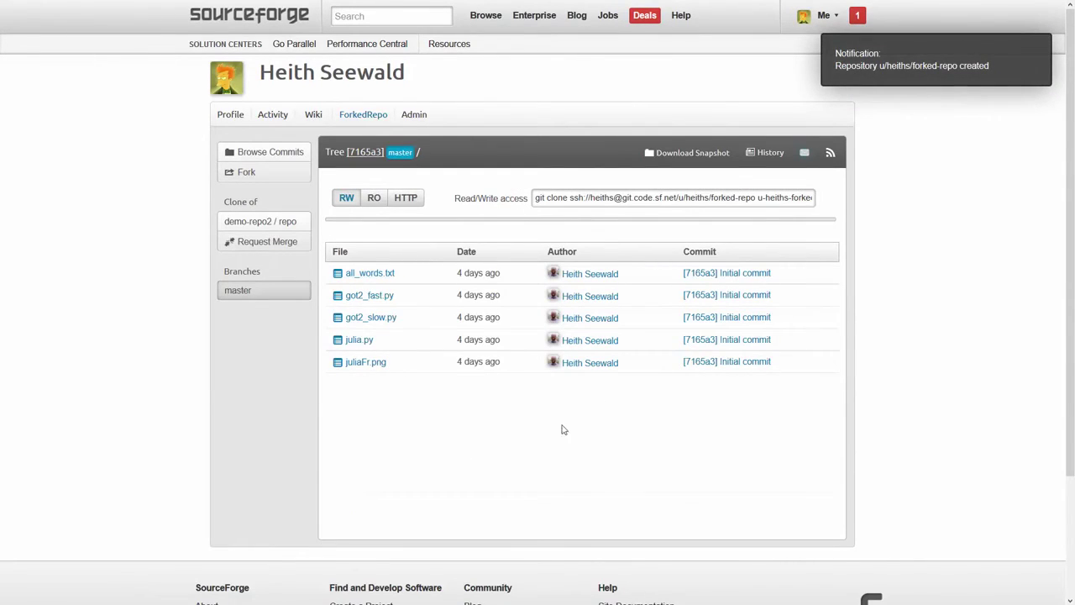
left_click_drag(454, 199, 530, 200)
double_click(563, 199)
triple_click(564, 199)
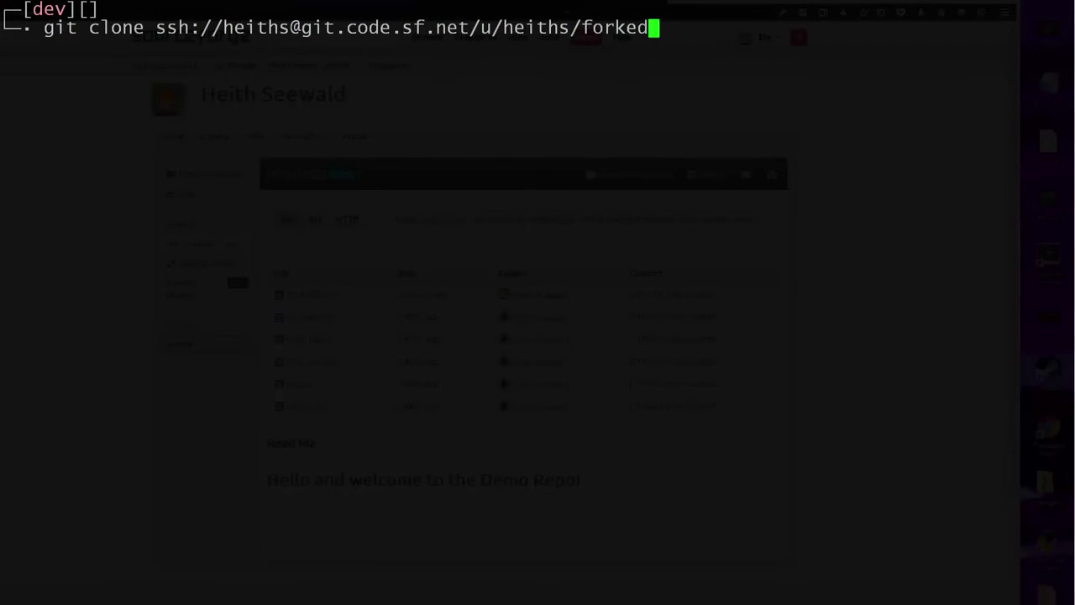
type("-repo forked-repo")
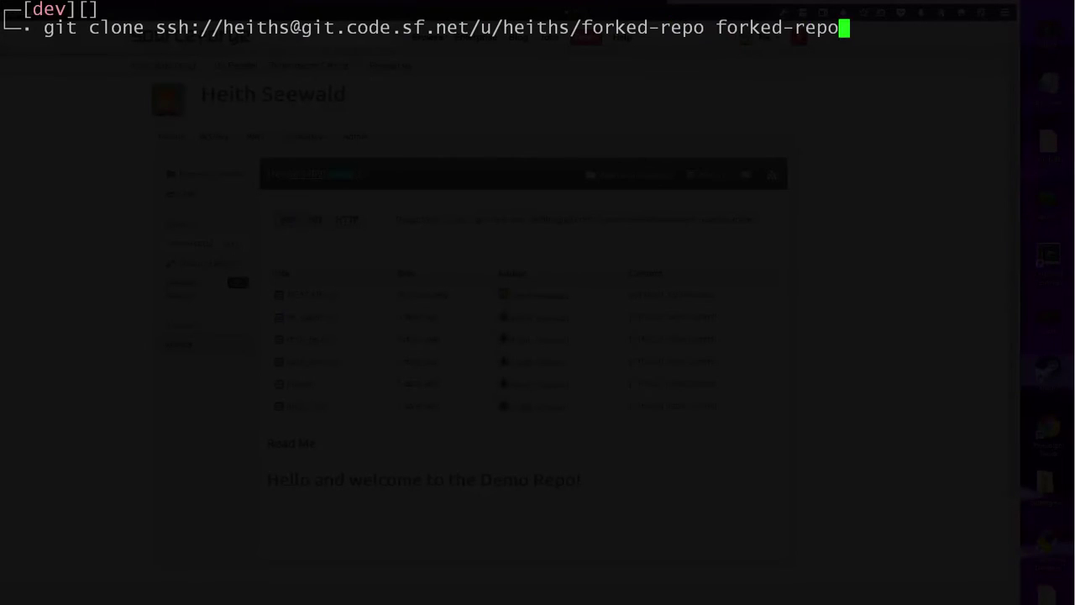
Clone the fork, enter forked-repo, and create README.md reading "Hello and welcome to the Demo Repo!"
key("Return")
type("cd forked-r")
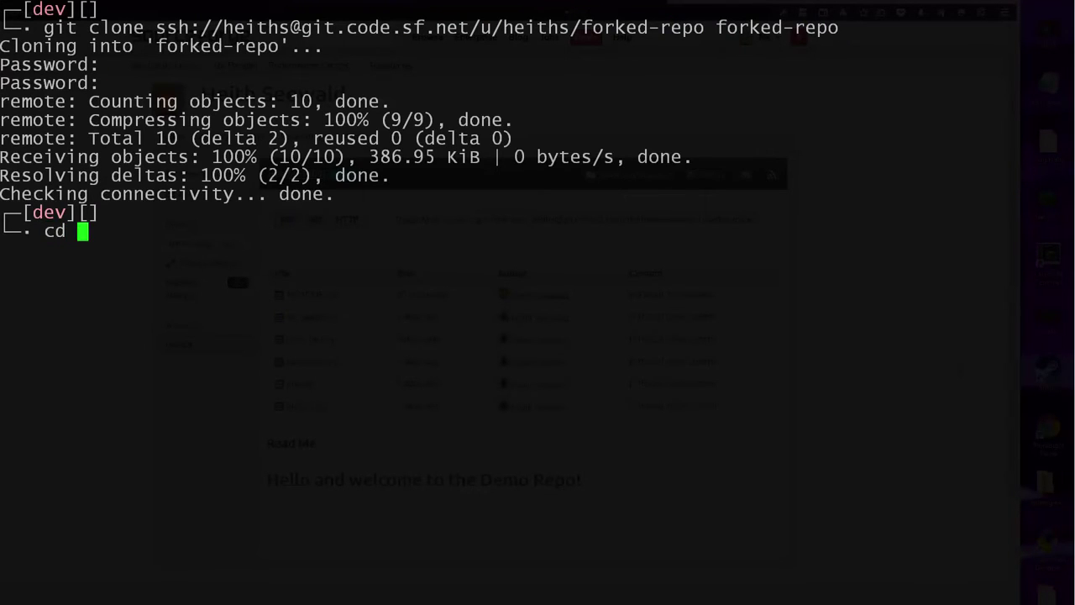
key("Tab")
key("Return")
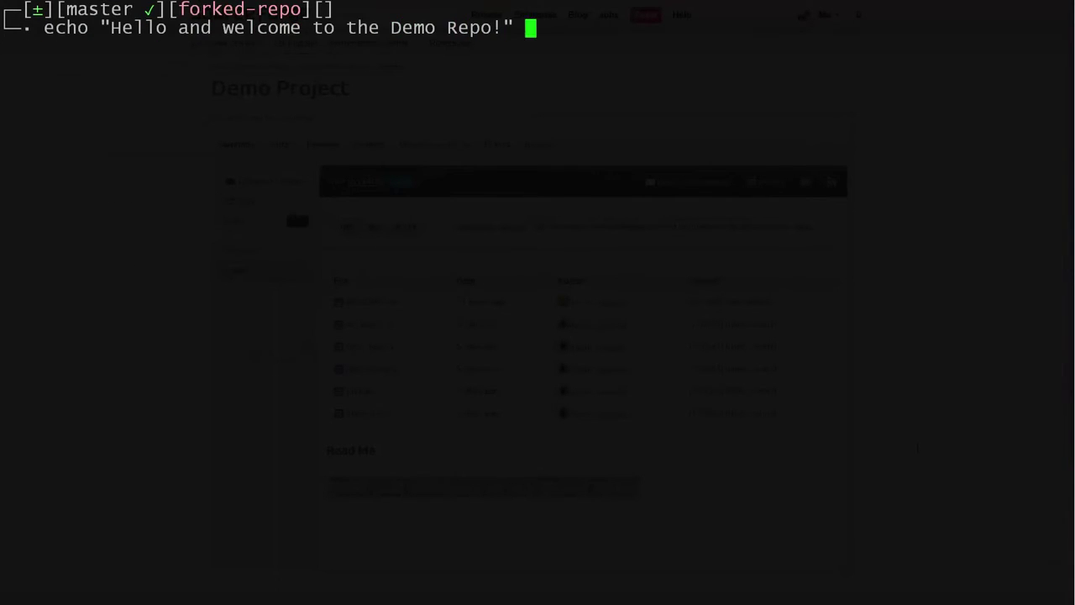
type("DME.md")
key("Return")
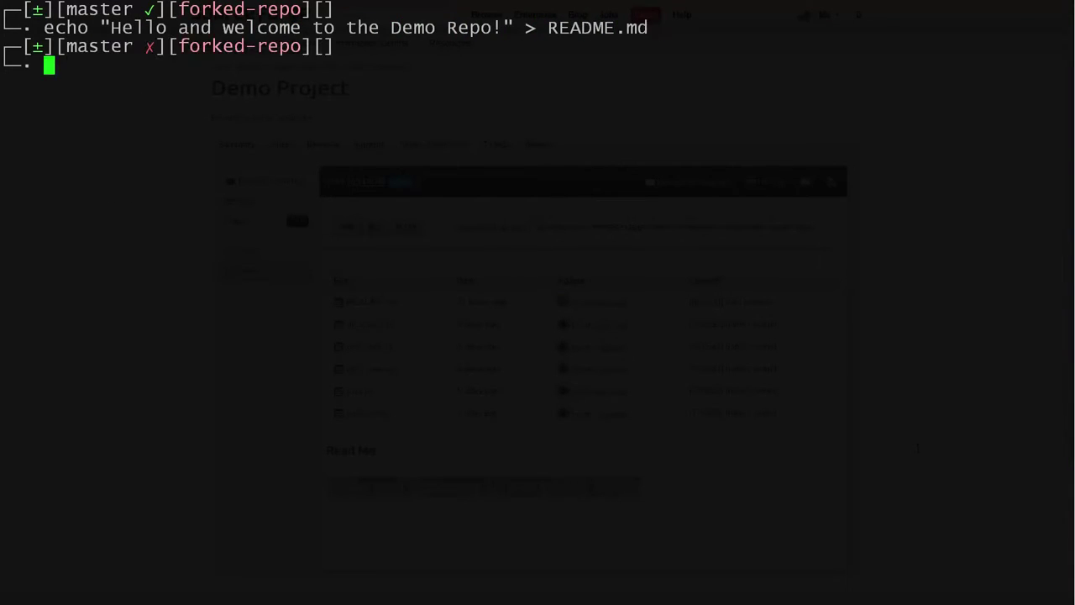
Stage README.md, commit it with message "Add Readme", and push to the fork
type("git add RE")
key("Tab")
key("Return")
type("git commit ")
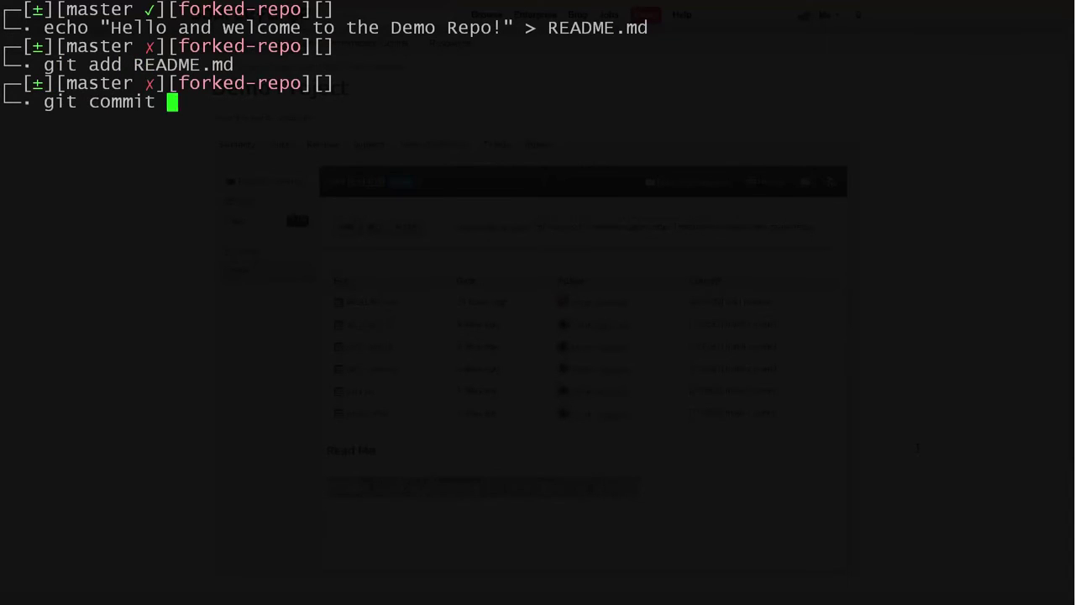
type("-a -m \"Add Re")
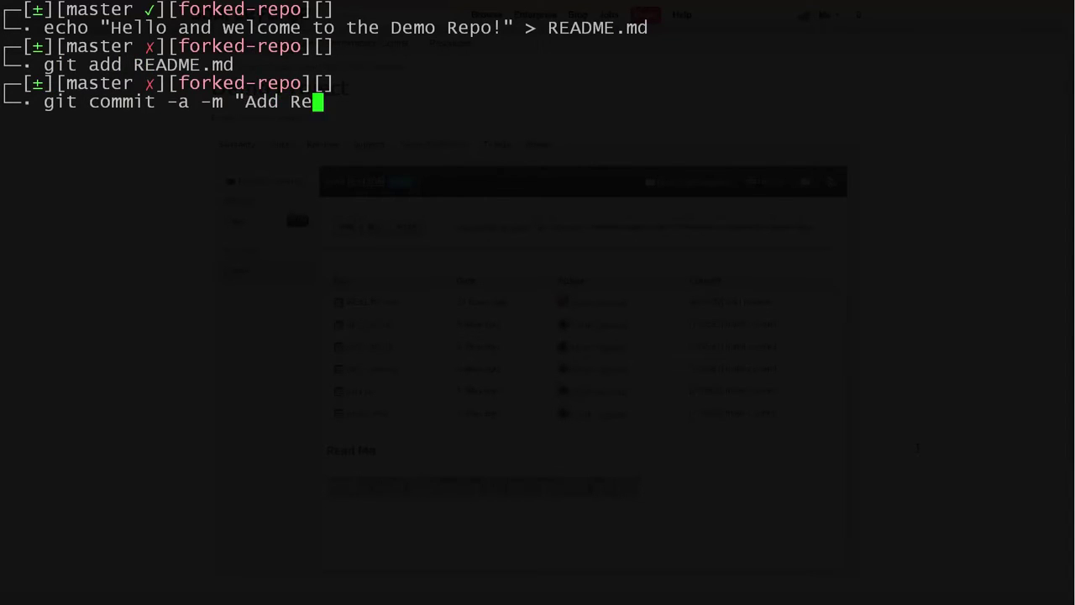
type("adme\"")
key("Return")
type("git push")
key("Return")
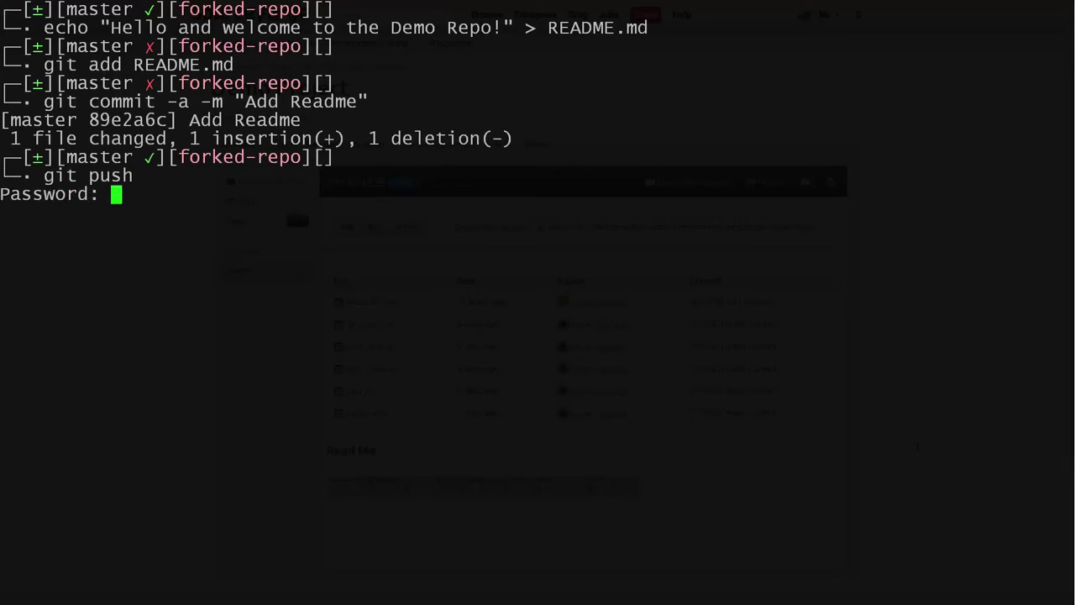
key("Return")
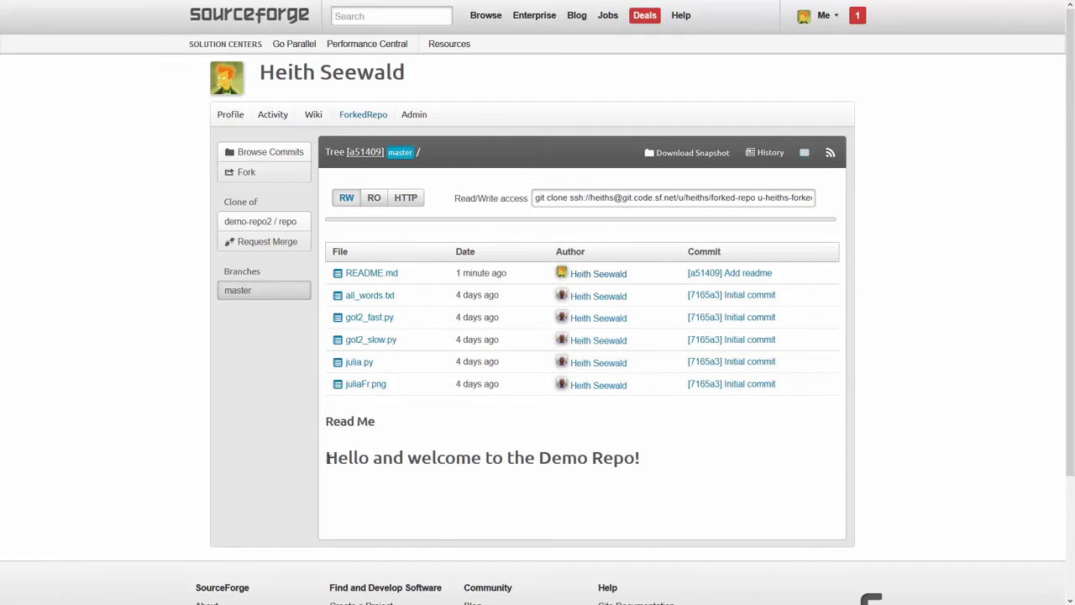
Check the fork's Read Me section now shows the welcome text
left_click_drag(328, 458, 669, 456)
left_click(687, 456)
left_click_drag(324, 427, 377, 413)
left_click(370, 451)
left_click_drag(647, 459, 614, 459)
left_click(490, 428)
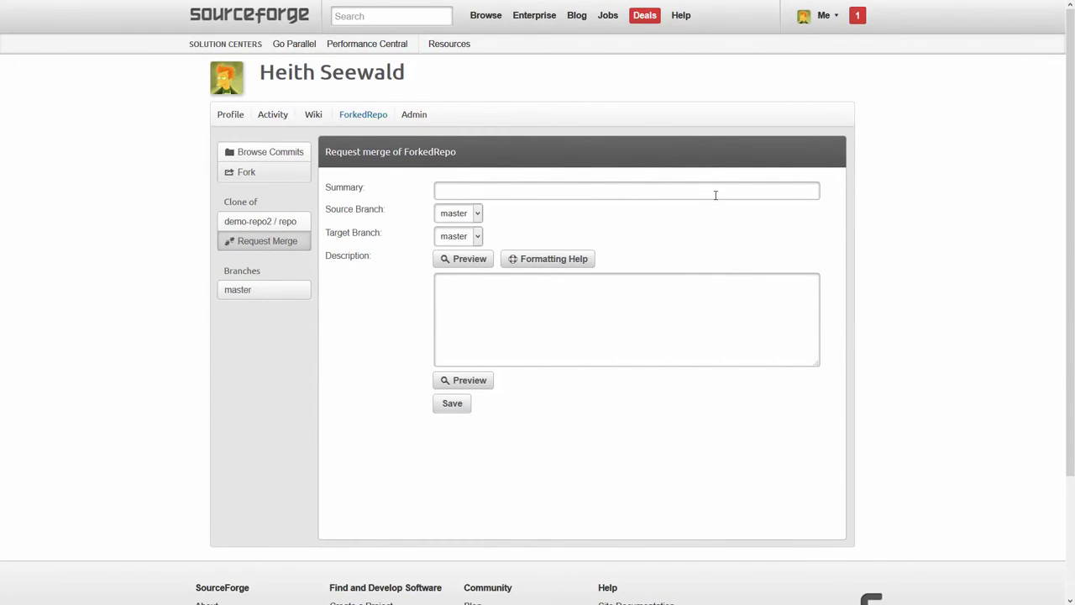
Submit a merge request with summary 'Add Readme', source and target branch both master
type("Add Readme")
left_click(478, 214)
left_click(487, 215)
left_click(481, 215)
left_click(515, 214)
left_click(475, 238)
left_click(517, 233)
left_click(545, 313)
left_click(452, 405)
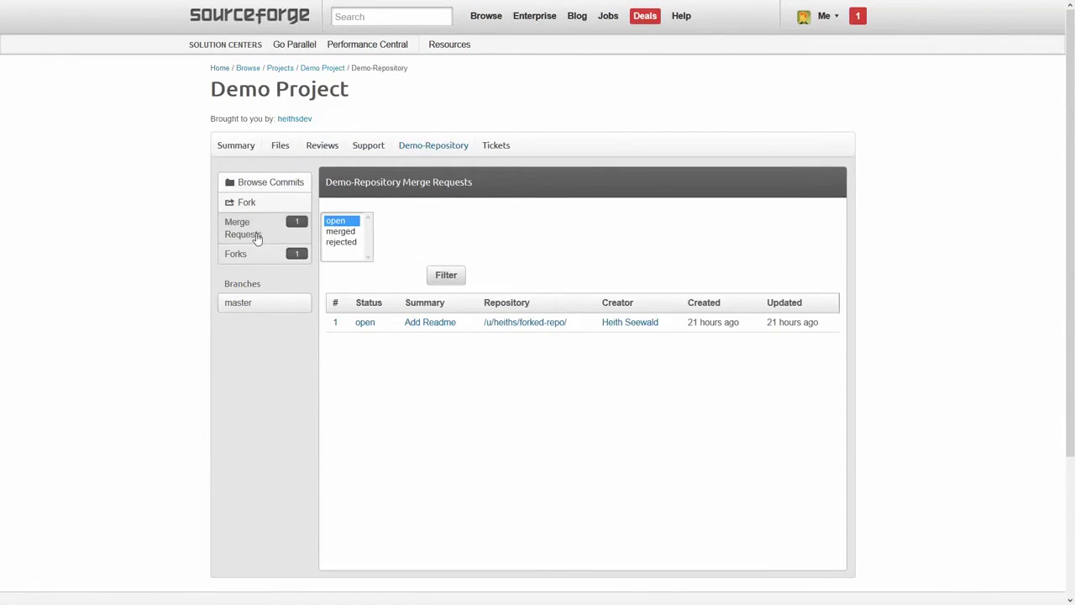
Open merge request #1 'Add Readme' from the Merge Requests list and read its details
left_click(255, 236)
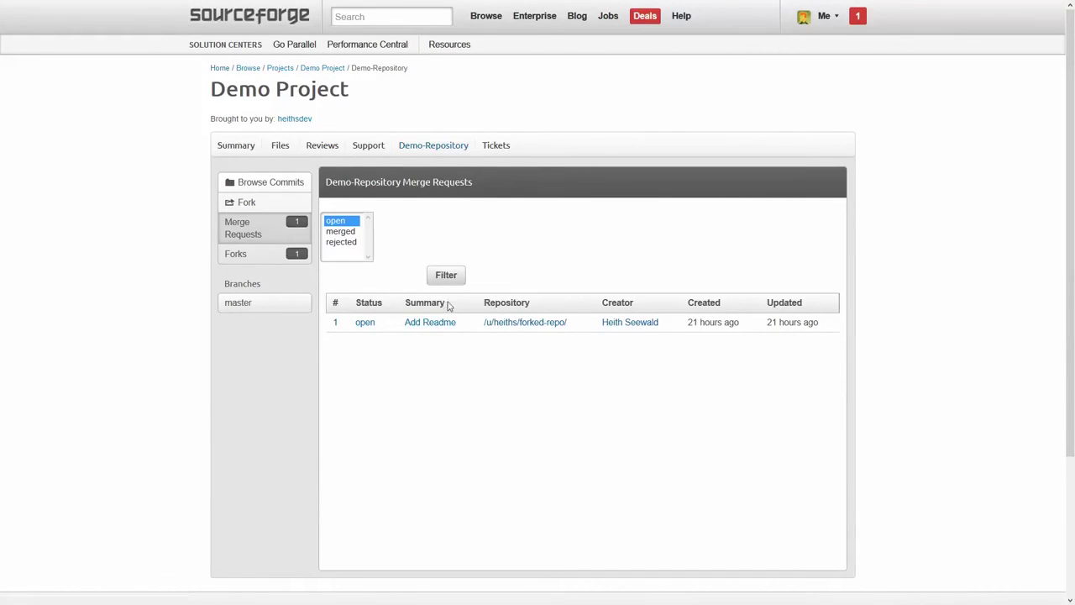
left_click(366, 322)
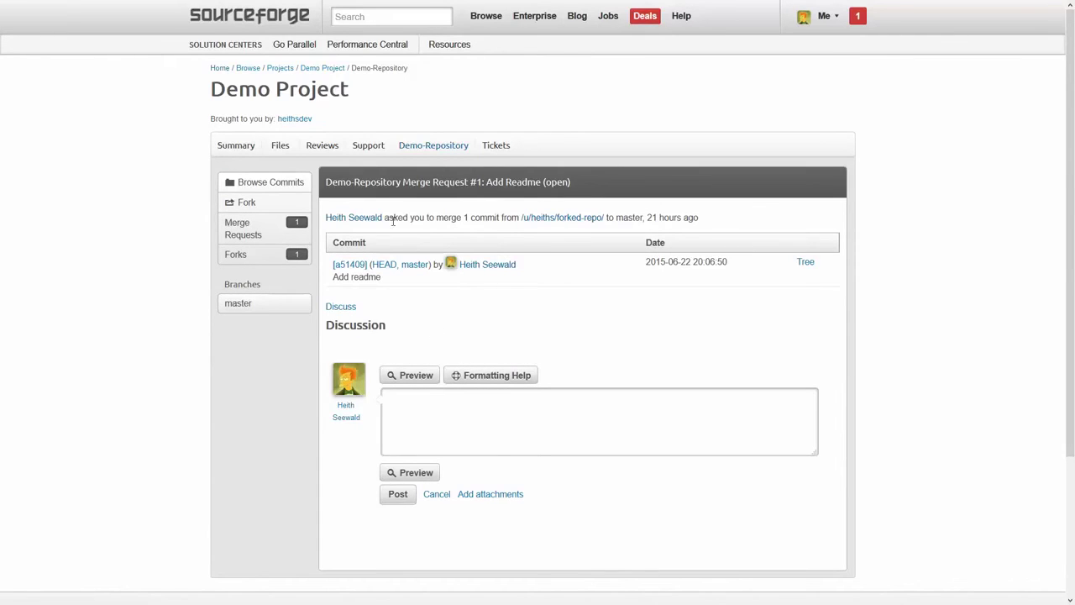
double_click(447, 218)
double_click(486, 217)
left_click(537, 318)
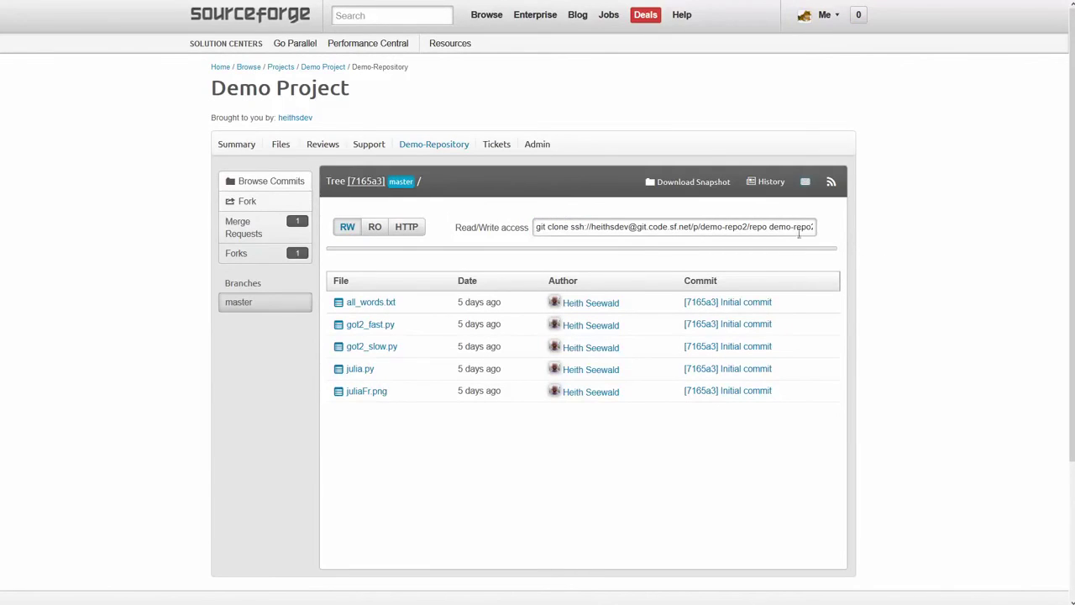
Reopen pending merge request #1 'Add Readme' to confirm it has no conflicts
left_click_drag(455, 235, 578, 229)
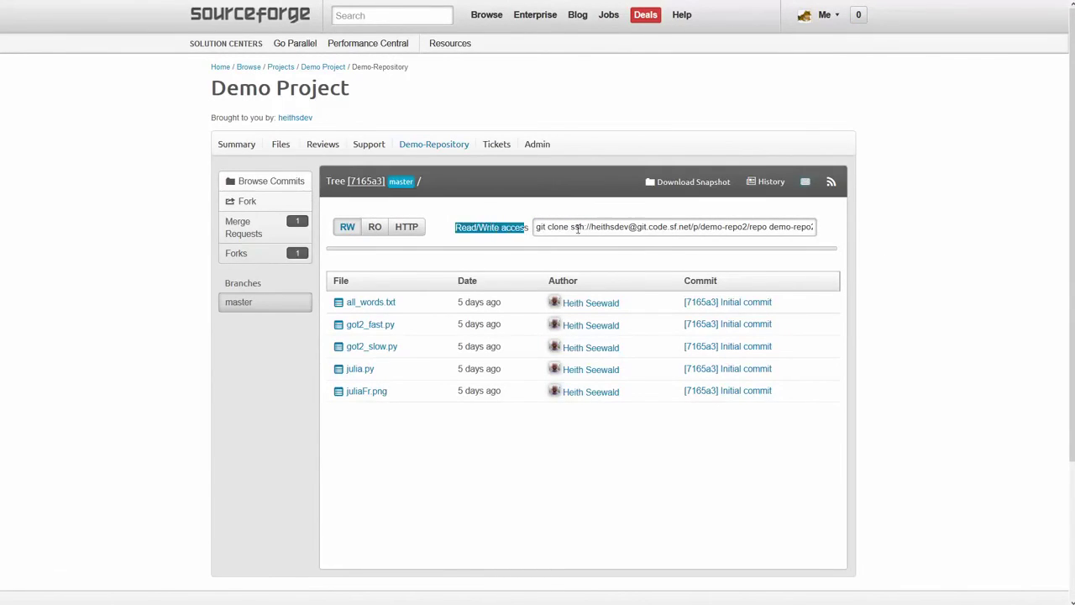
left_click(578, 228)
left_click(764, 228)
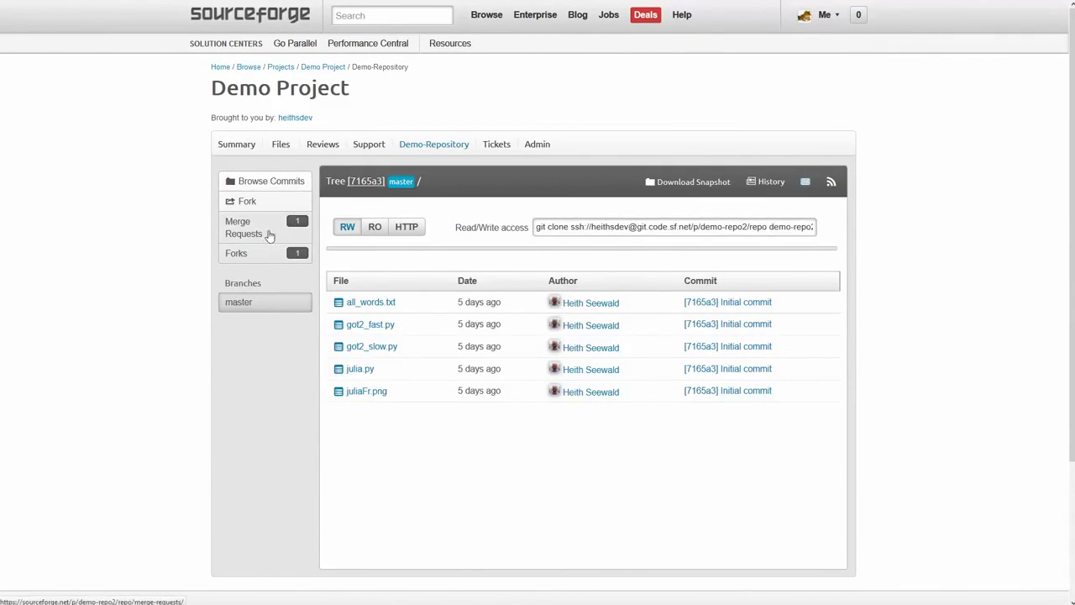
left_click(276, 233)
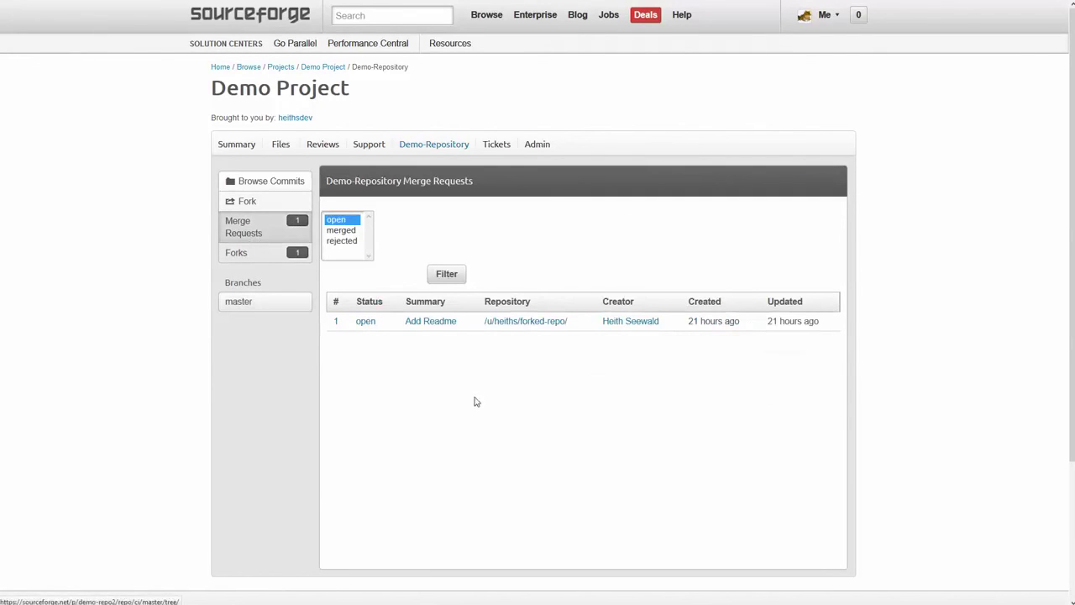
left_click(366, 324)
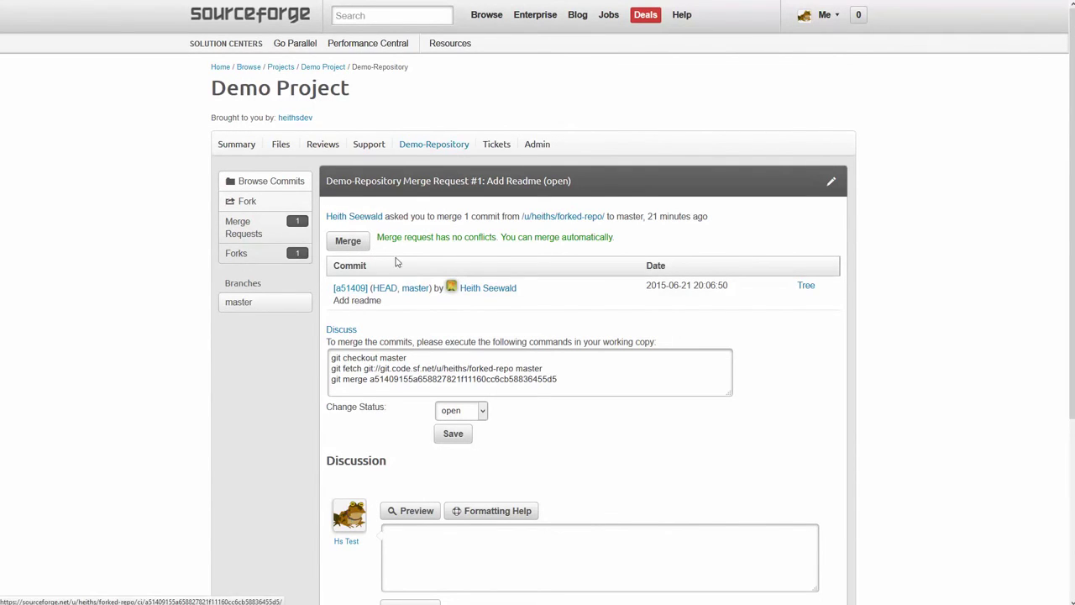
Review the a51409 commit diff, merge request #1, and check README.md's greeting on master
left_click(350, 289)
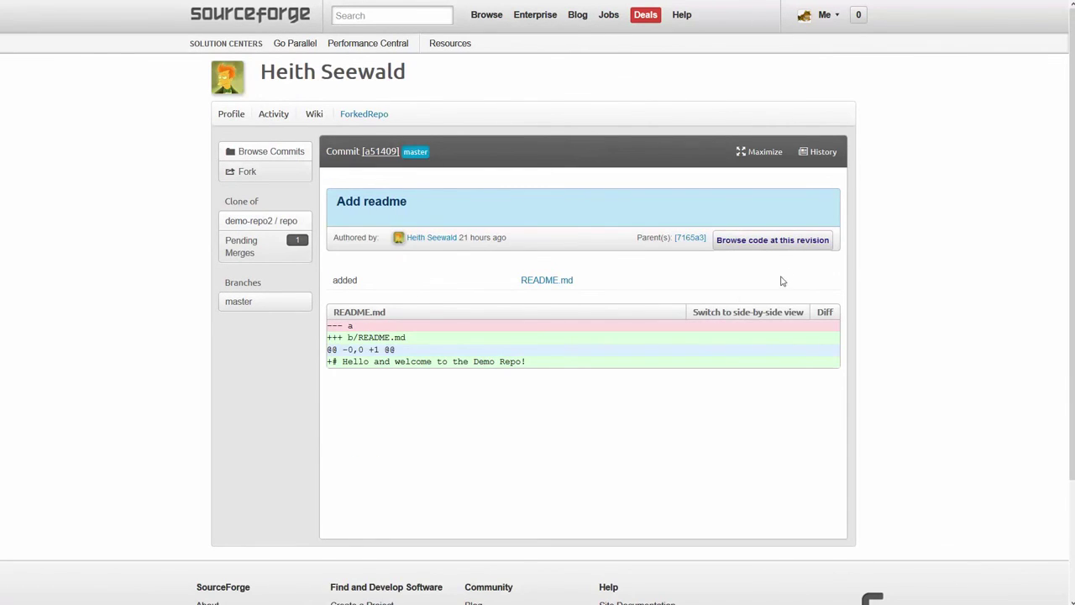
key("alt+Left")
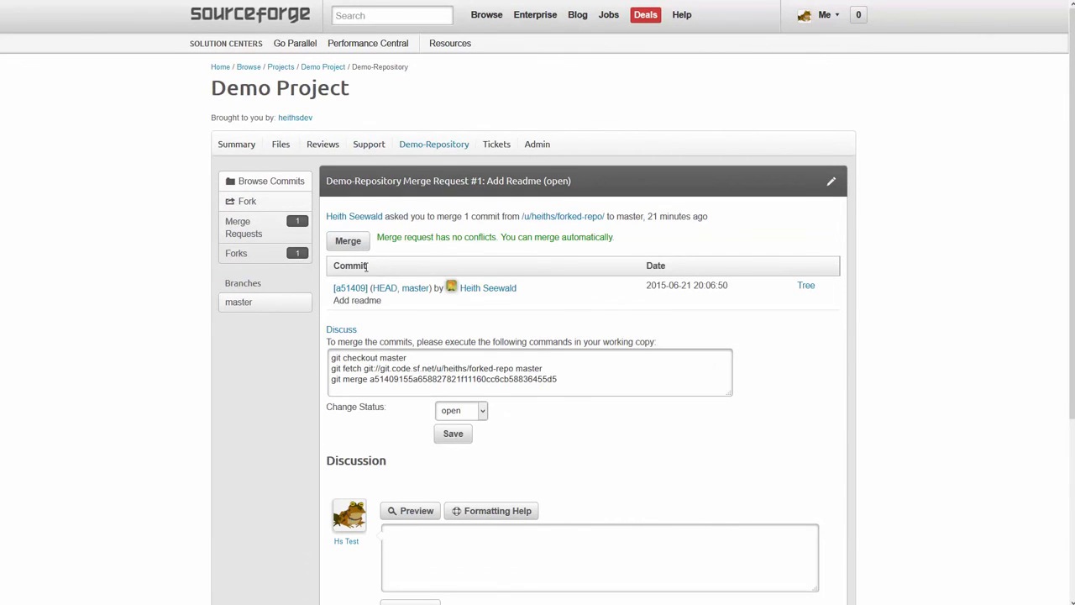
left_click(347, 242)
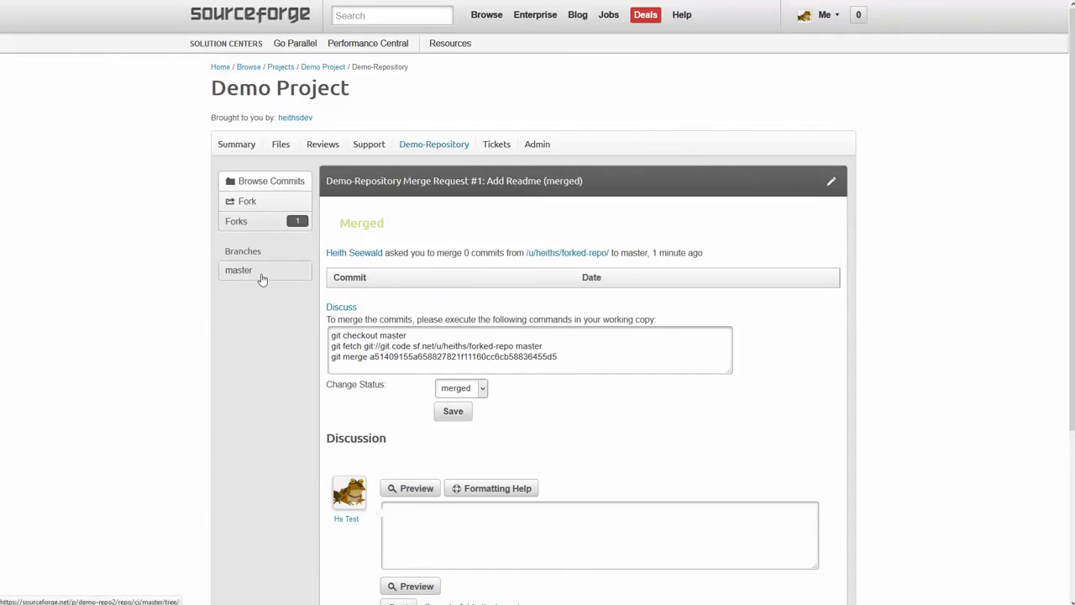
left_click(262, 277)
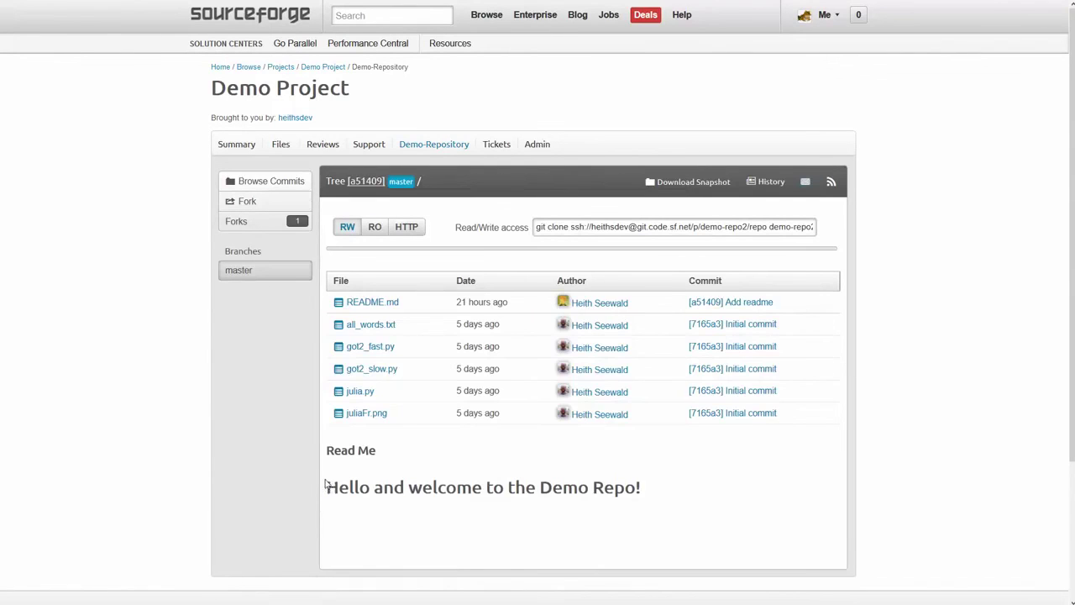
mouse_move(327, 487)
left_mouse_down()
mouse_move(648, 500)
mouse_move(336, 488)
left_mouse_up()
left_click(647, 492)
left_click(356, 533)
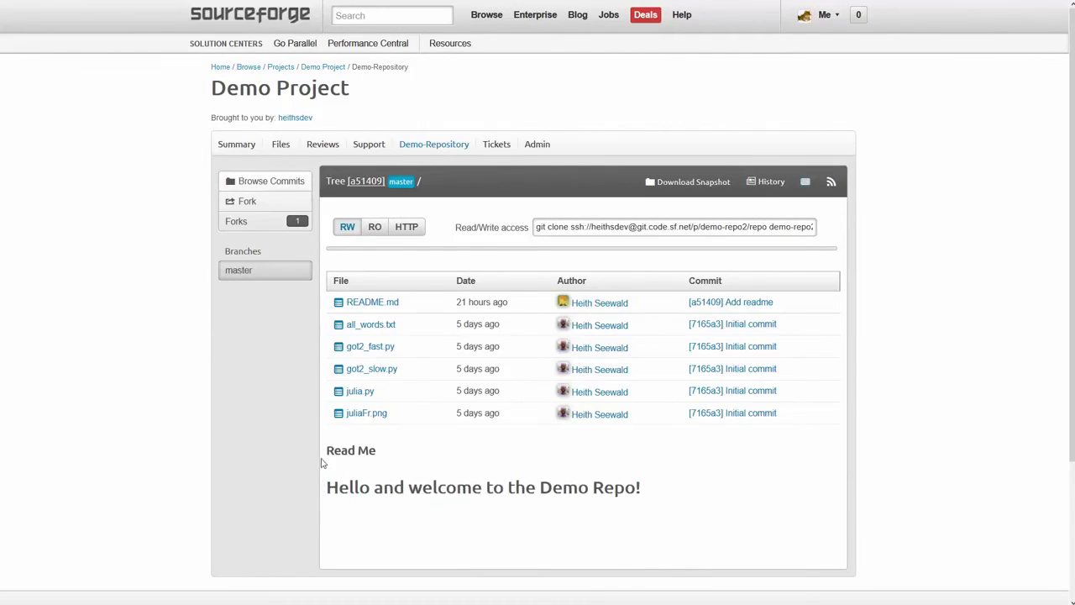